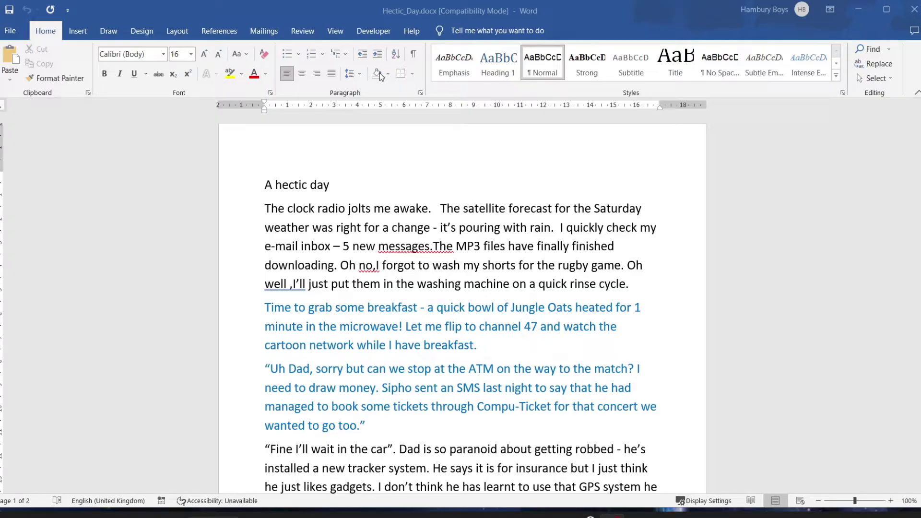
Page through Hectic_Day in Read Mode to its end, then return to Print Layout
{"action": "left_click", "coordinate": [336, 32]}
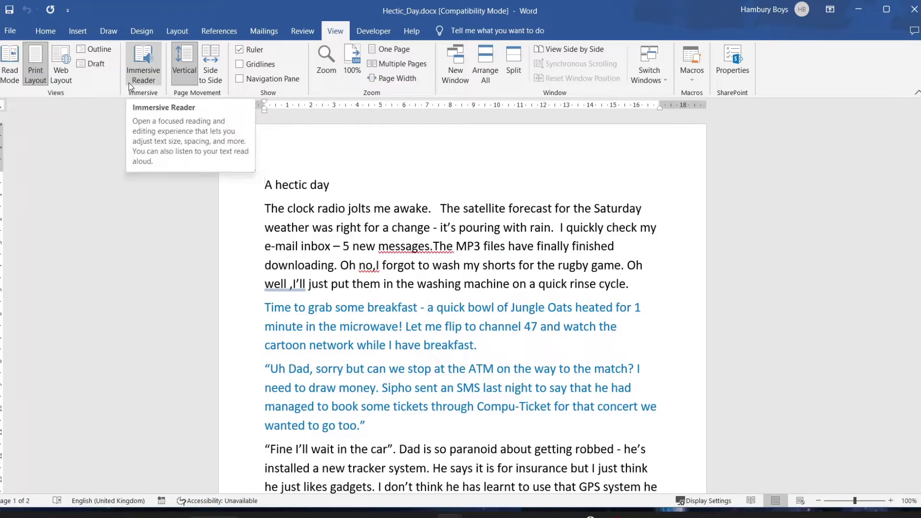
{"action": "left_click", "coordinate": [11, 72]}
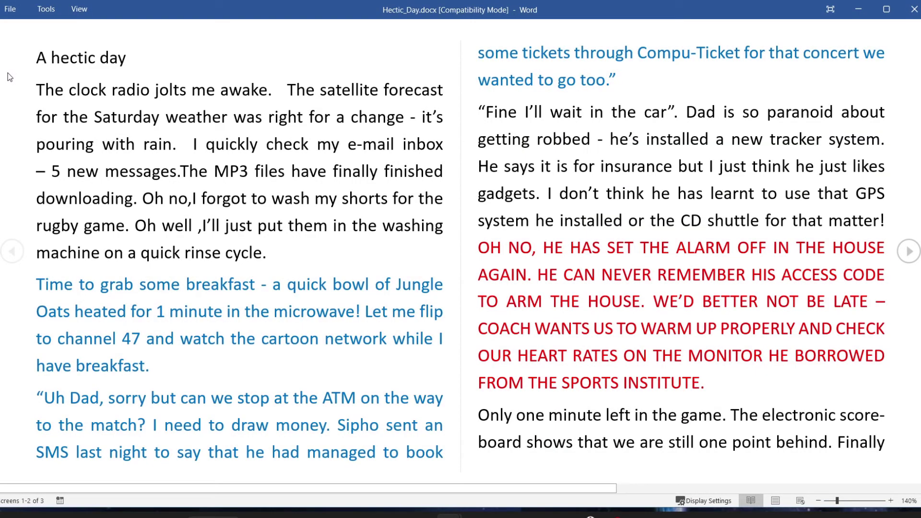
{"action": "left_click", "coordinate": [908, 251]}
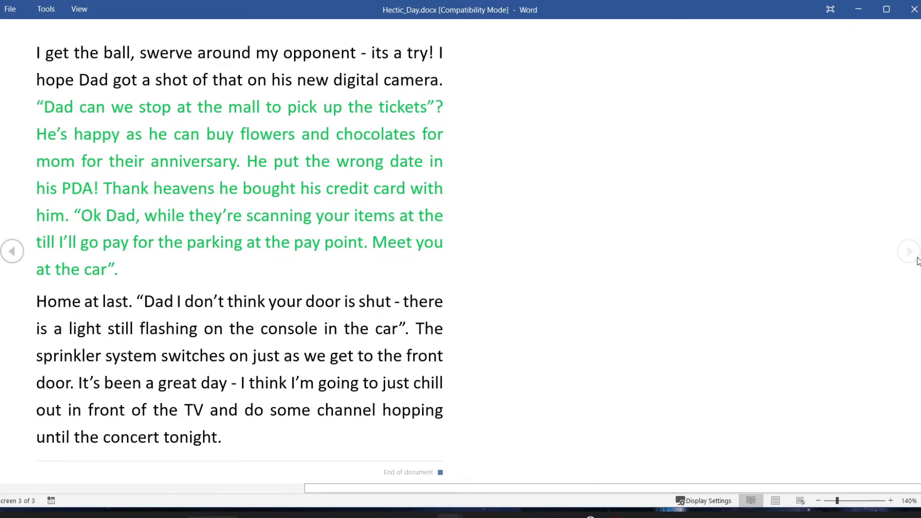
{"action": "key", "text": "Escape"}
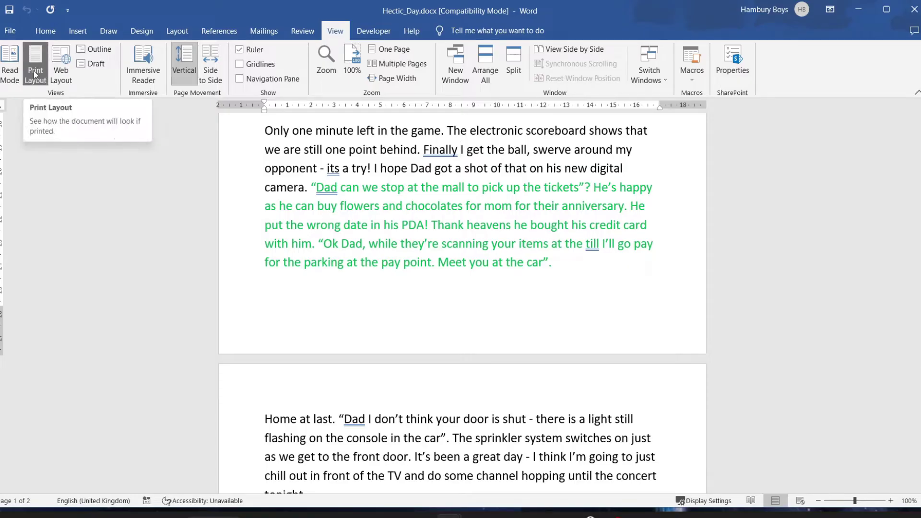
{"action": "left_click", "coordinate": [54, 63]}
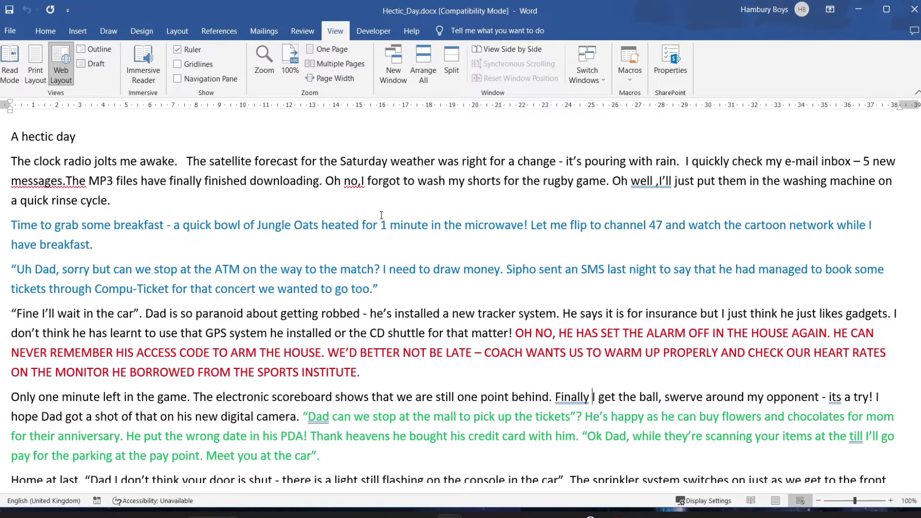
{"action": "left_click", "coordinate": [36, 76]}
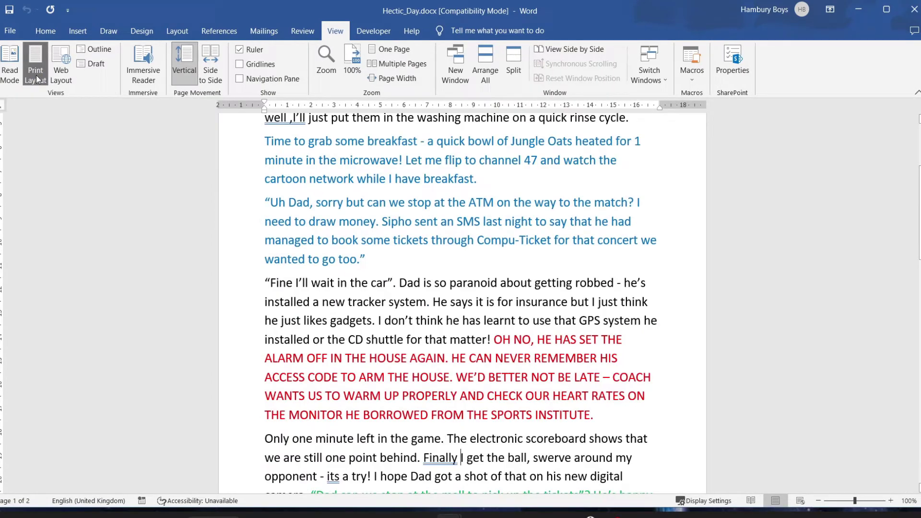
{"action": "scroll", "coordinate": [461, 288], "scroll_direction": "up", "scroll_amount": 5}
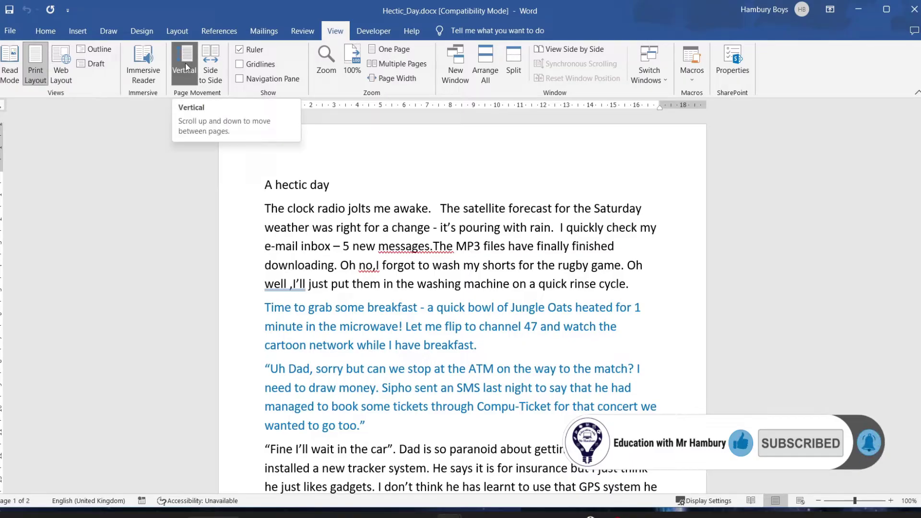
{"action": "scroll", "coordinate": [331, 302], "scroll_direction": "down", "scroll_amount": 2}
{"action": "scroll", "coordinate": [331, 303], "scroll_direction": "up", "scroll_amount": 2}
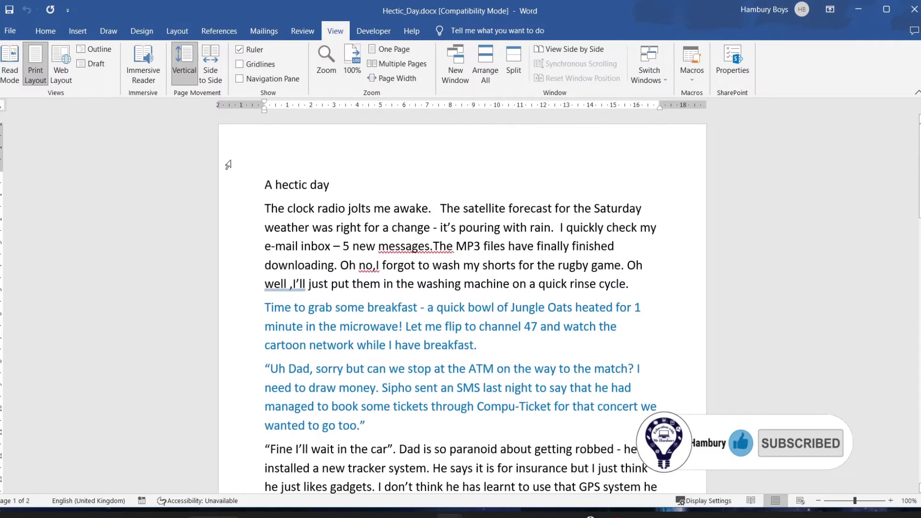
{"action": "left_click", "coordinate": [211, 71]}
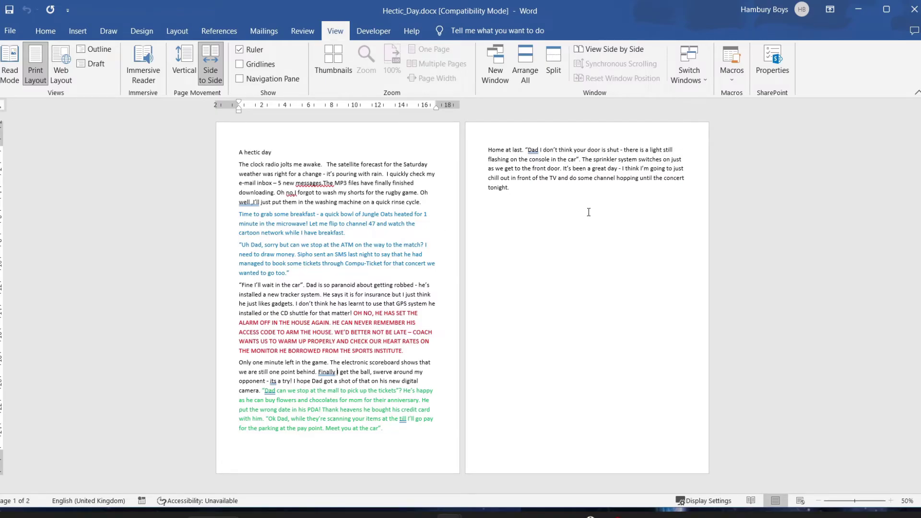
{"action": "left_click", "coordinate": [183, 65]}
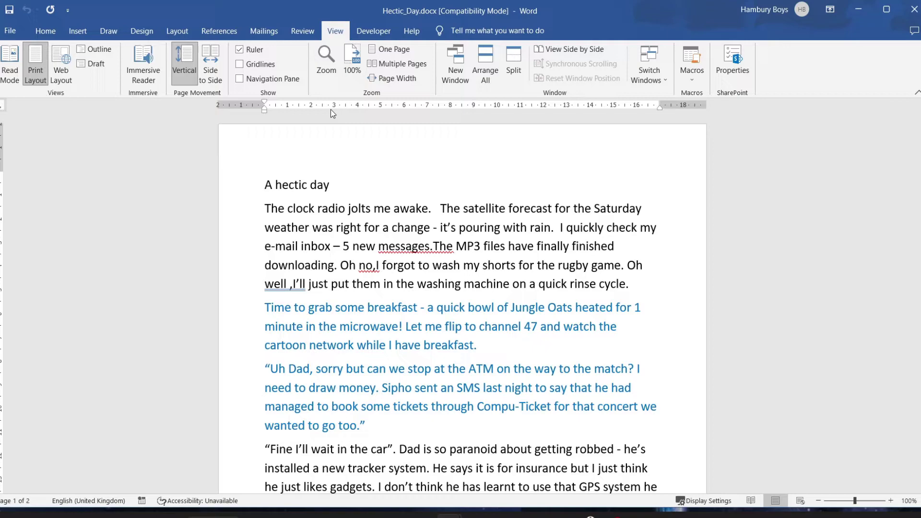
Use the Zoom dialog to zoom to 200%, then to page width
{"action": "left_click", "coordinate": [328, 70]}
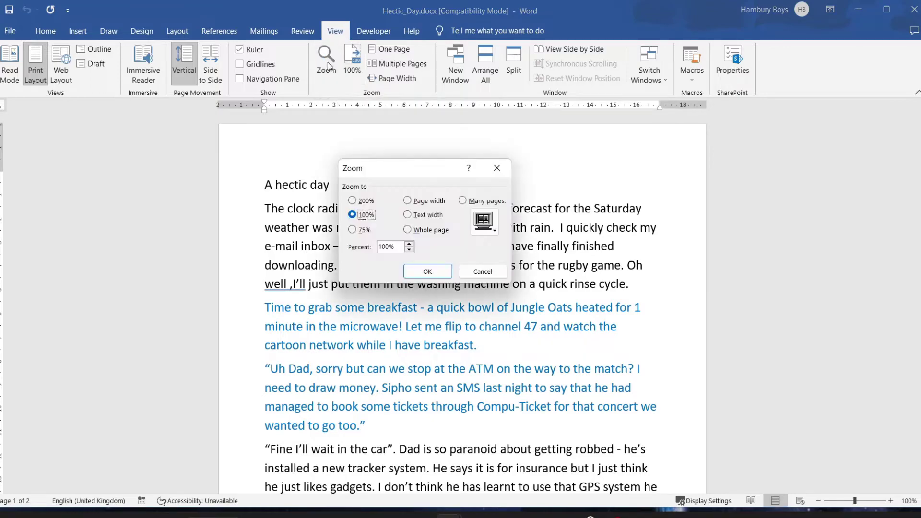
{"action": "left_click", "coordinate": [353, 201]}
{"action": "left_click", "coordinate": [427, 272]}
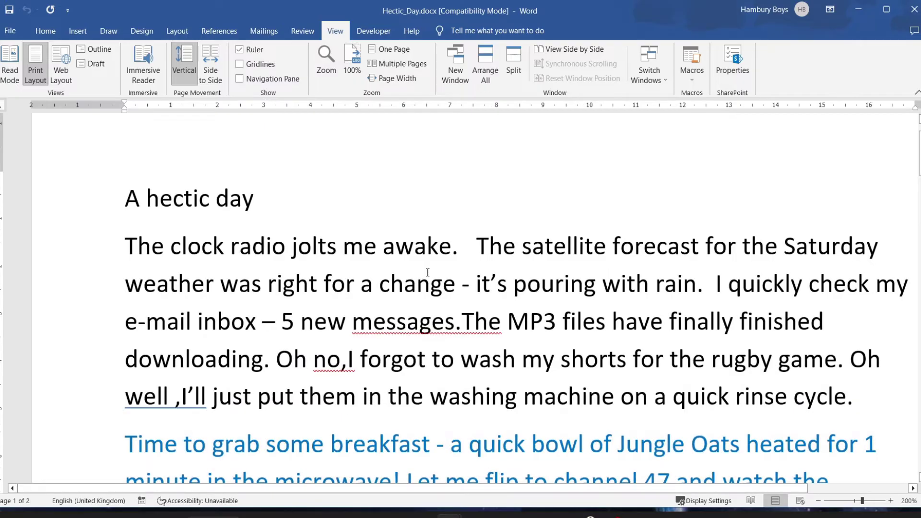
{"action": "left_click", "coordinate": [326, 71]}
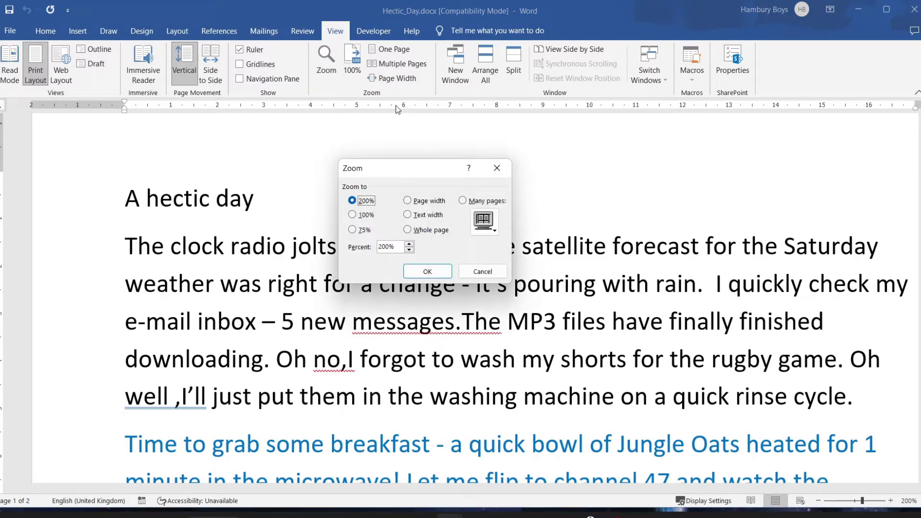
{"action": "left_click", "coordinate": [408, 200]}
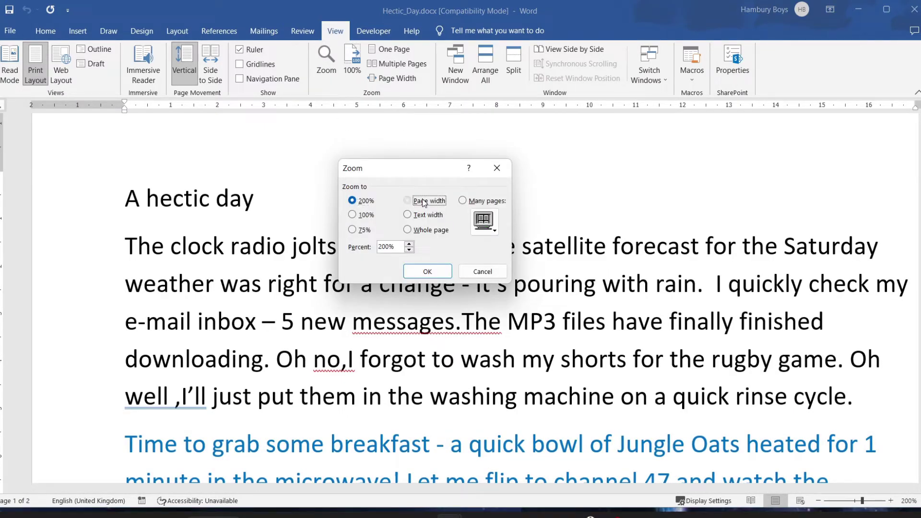
{"action": "left_click", "coordinate": [428, 271]}
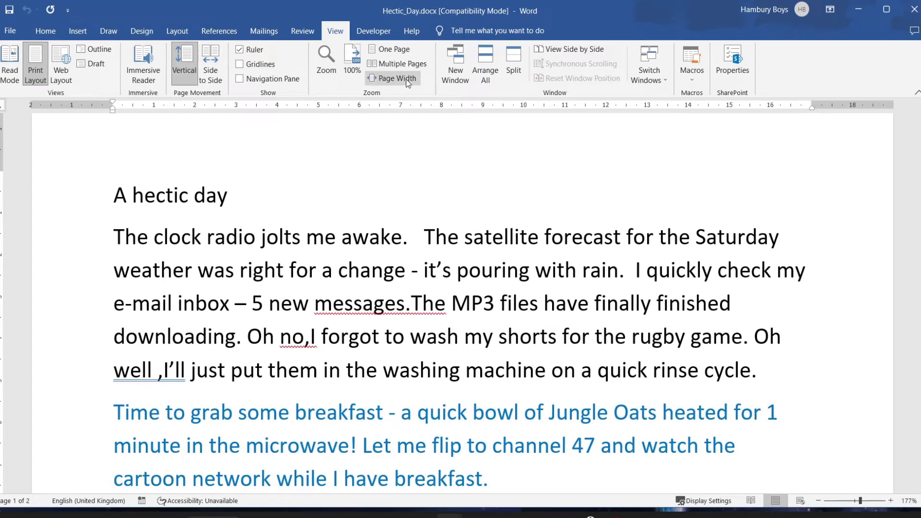
Zoom to text width, then show the story's two pages side by side with Multiple Pages
{"action": "left_click", "coordinate": [326, 70]}
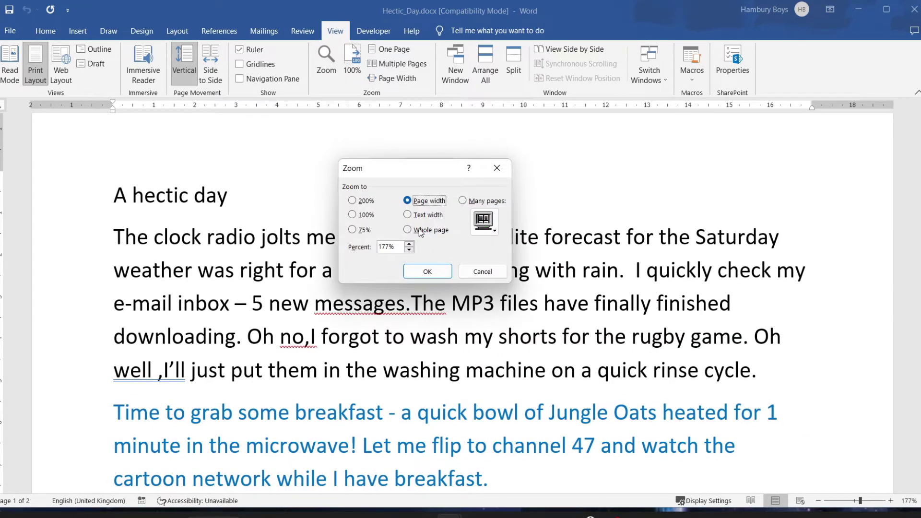
{"action": "left_click", "coordinate": [408, 215]}
{"action": "left_click", "coordinate": [428, 271]}
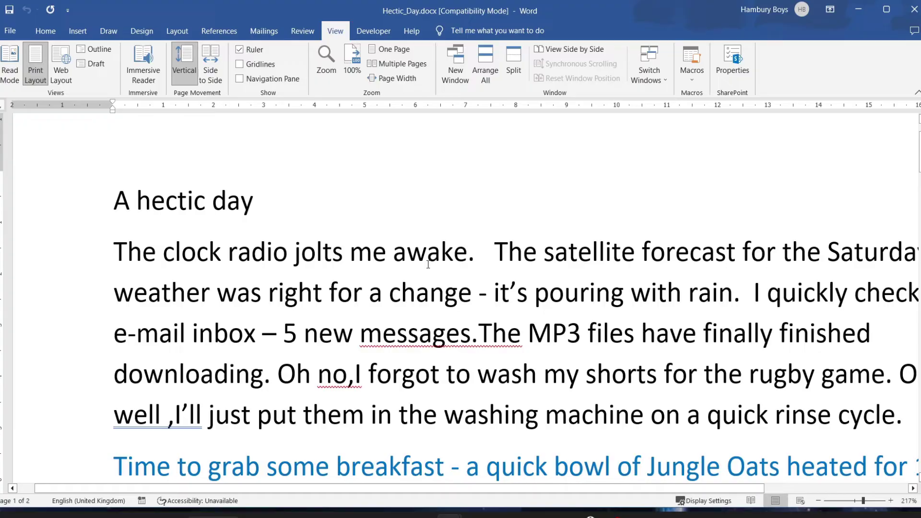
{"action": "left_click", "coordinate": [407, 62]}
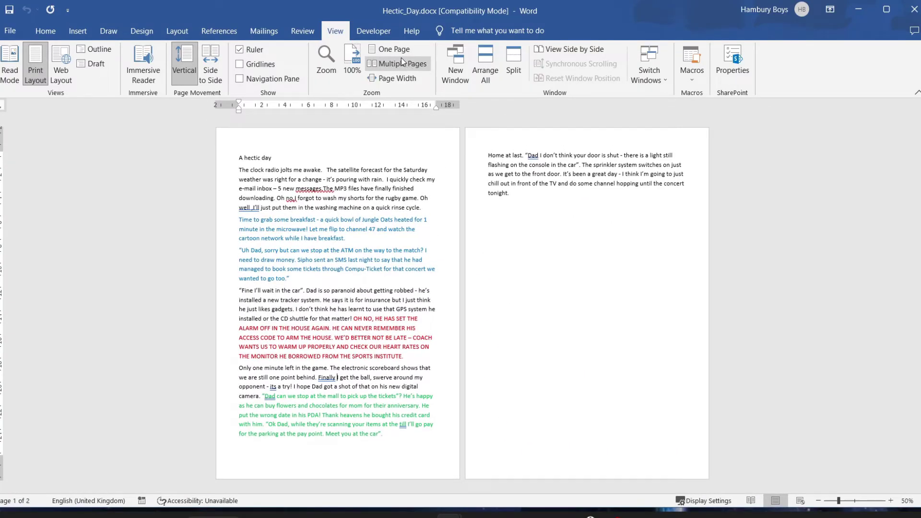
Briefly show One Page, then return Hectic_Day to 100% zoom at its title
{"action": "left_click", "coordinate": [399, 54]}
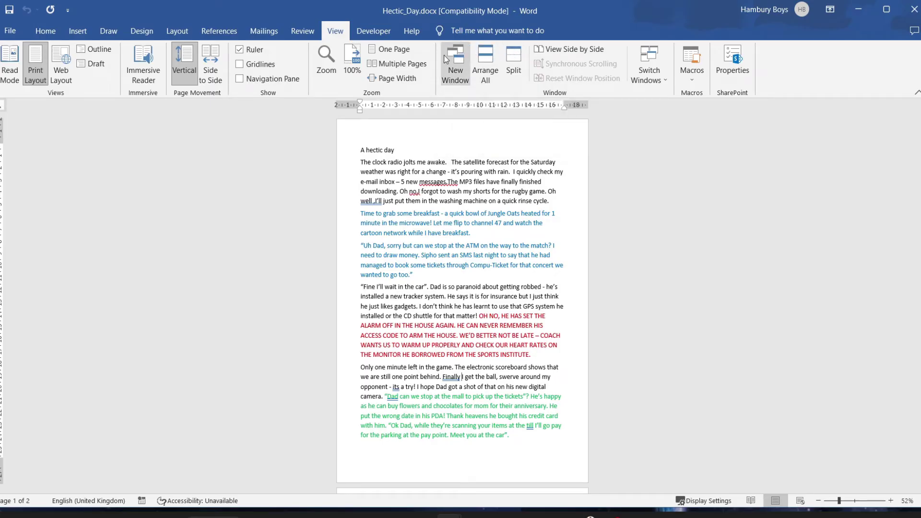
{"action": "left_click", "coordinate": [353, 65]}
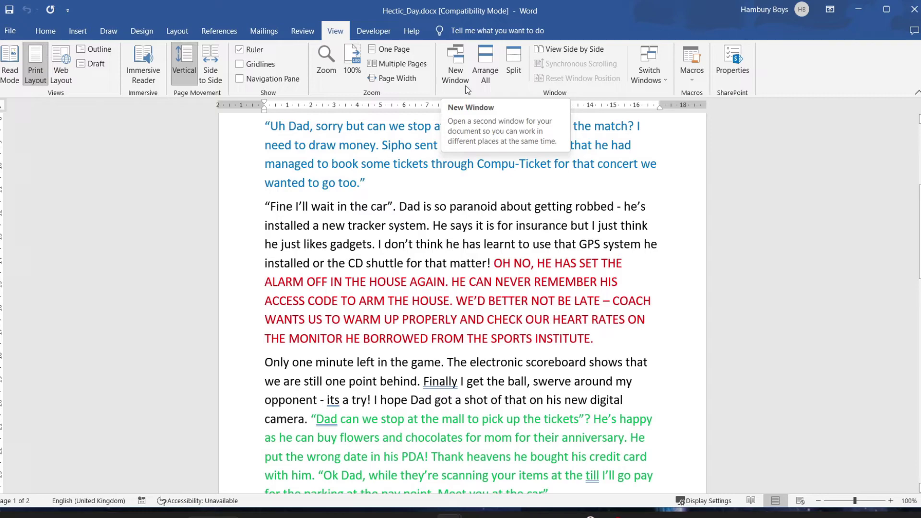
{"action": "scroll", "coordinate": [450, 69], "scroll_direction": "up", "scroll_amount": 4}
{"action": "scroll", "coordinate": [539, 216], "scroll_direction": "up", "scroll_amount": 3}
{"action": "scroll", "coordinate": [539, 216], "scroll_direction": "down", "scroll_amount": 4}
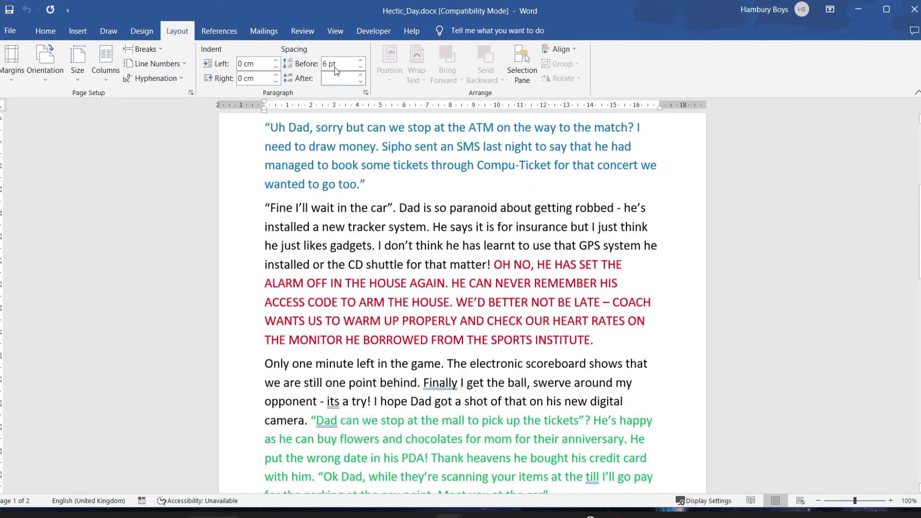
{"action": "left_click", "coordinate": [335, 30]}
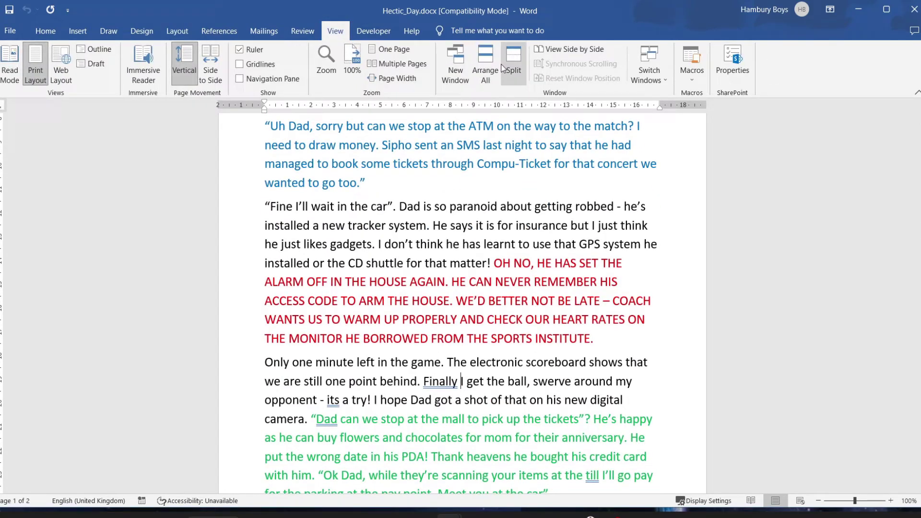
{"action": "scroll", "coordinate": [467, 202], "scroll_direction": "up", "scroll_amount": 3}
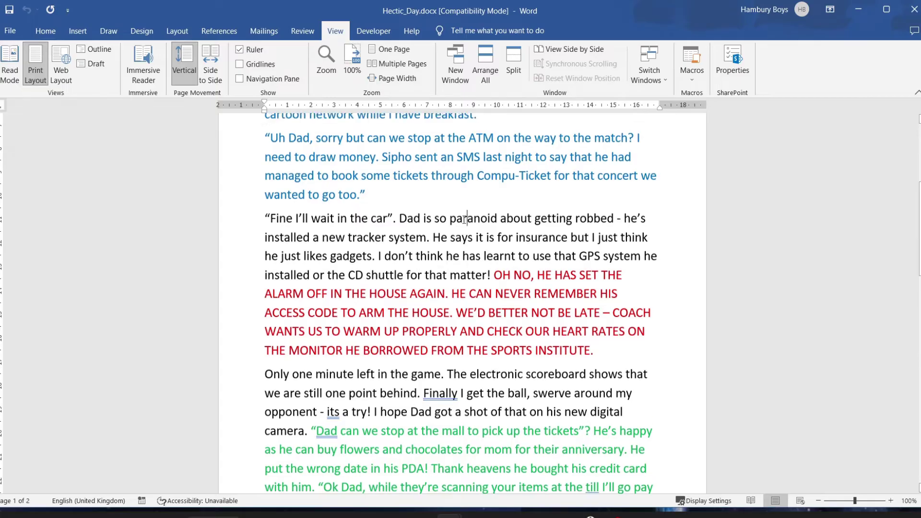
{"action": "scroll", "coordinate": [466, 202], "scroll_direction": "up", "scroll_amount": 4}
{"action": "scroll", "coordinate": [466, 201], "scroll_direction": "up", "scroll_amount": 2}
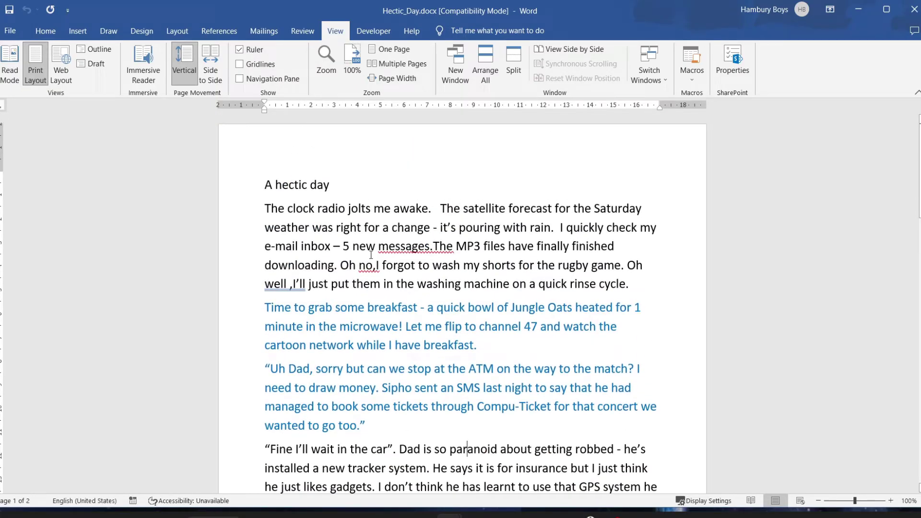
Open Hectic_Day in a second window and stack both windows with Arrange All
{"action": "left_click", "coordinate": [455, 70]}
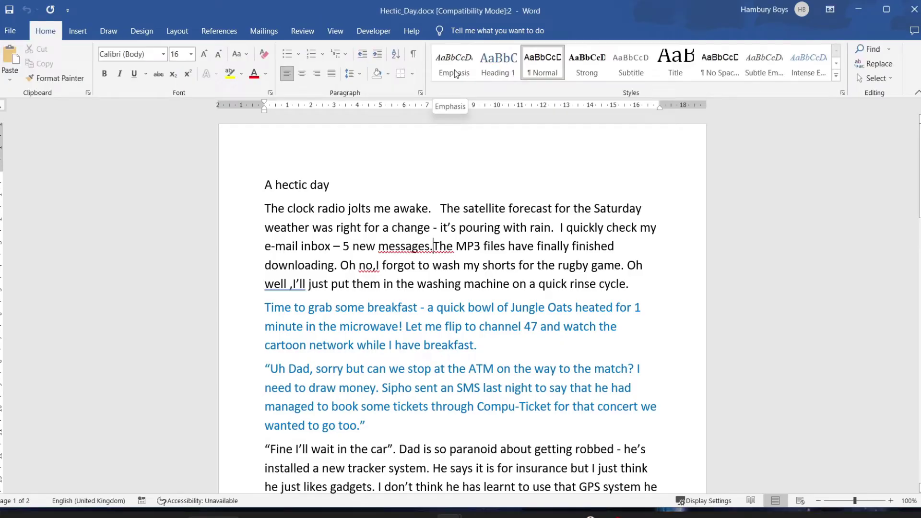
{"action": "left_click", "coordinate": [335, 30]}
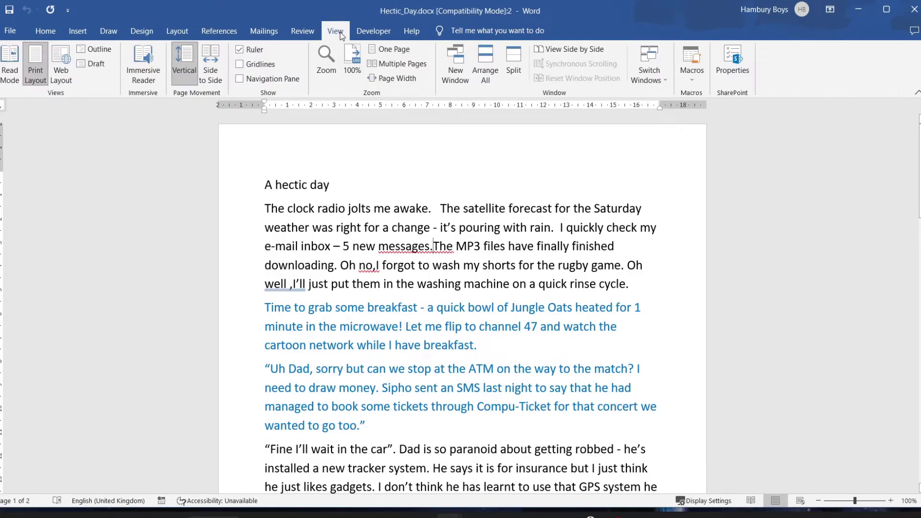
{"action": "left_click", "coordinate": [485, 70]}
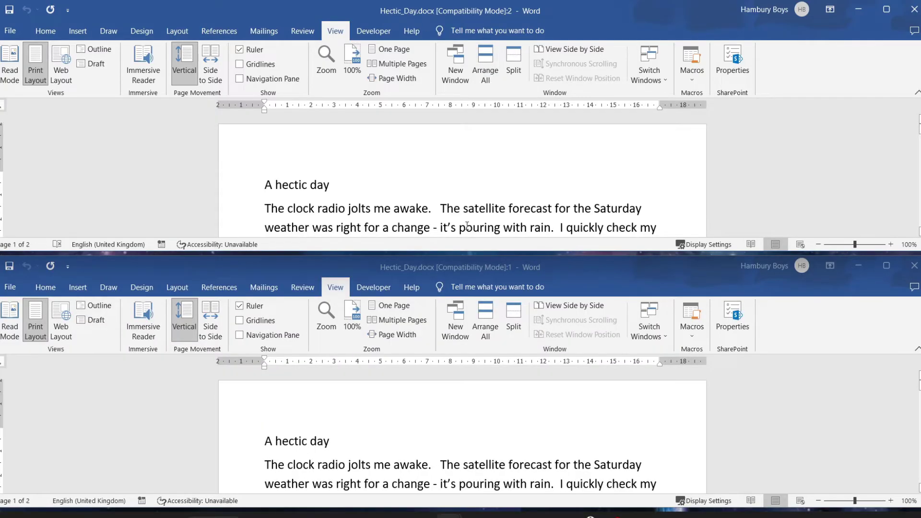
{"action": "scroll", "coordinate": [466, 190], "scroll_direction": "down", "scroll_amount": 3}
{"action": "scroll", "coordinate": [466, 191], "scroll_direction": "down", "scroll_amount": 2}
{"action": "scroll", "coordinate": [466, 190], "scroll_direction": "down", "scroll_amount": 3}
{"action": "scroll", "coordinate": [466, 191], "scroll_direction": "down", "scroll_amount": 3}
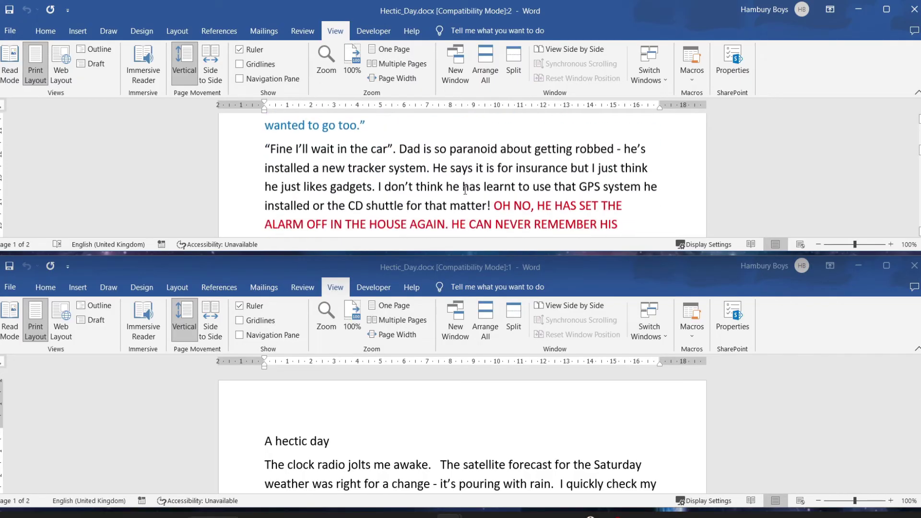
{"action": "scroll", "coordinate": [466, 190], "scroll_direction": "down", "scroll_amount": 2}
{"action": "scroll", "coordinate": [465, 191], "scroll_direction": "down", "scroll_amount": 3}
{"action": "scroll", "coordinate": [466, 411], "scroll_direction": "down", "scroll_amount": 1}
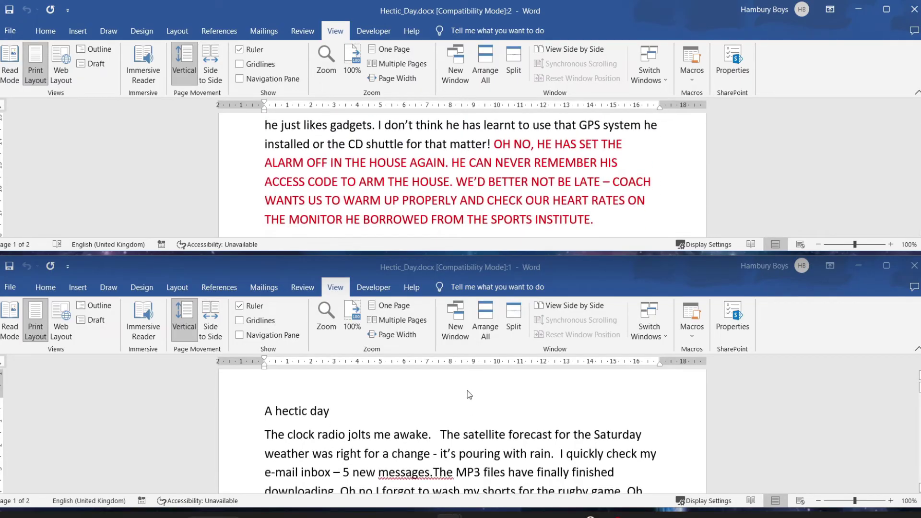
{"action": "scroll", "coordinate": [470, 396], "scroll_direction": "down", "scroll_amount": 2}
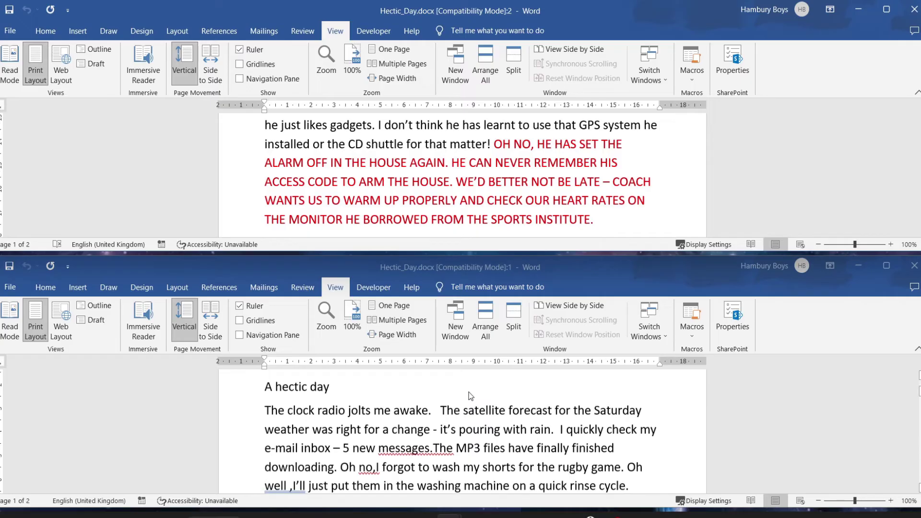
{"action": "scroll", "coordinate": [470, 397], "scroll_direction": "down", "scroll_amount": 2}
{"action": "scroll", "coordinate": [469, 395], "scroll_direction": "down", "scroll_amount": 3}
{"action": "scroll", "coordinate": [469, 396], "scroll_direction": "down", "scroll_amount": 2}
{"action": "scroll", "coordinate": [470, 396], "scroll_direction": "down", "scroll_amount": 3}
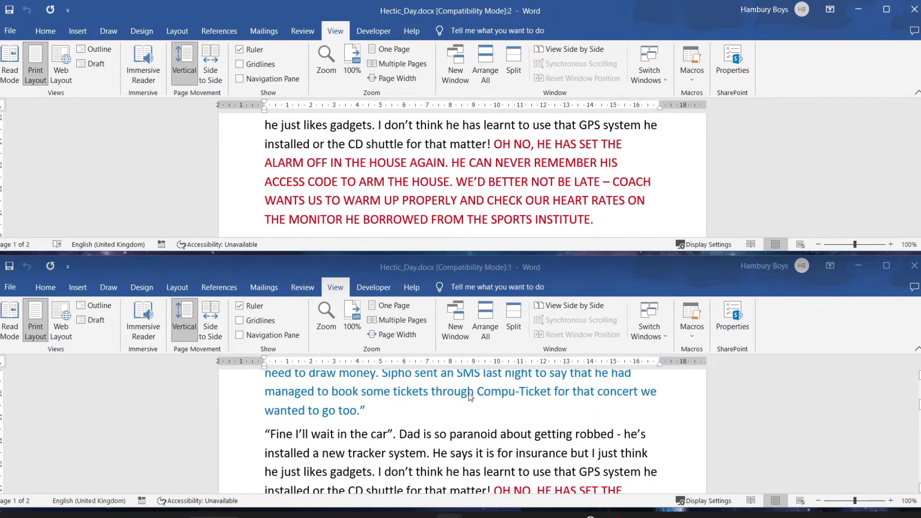
{"action": "scroll", "coordinate": [470, 396], "scroll_direction": "down", "scroll_amount": 3}
{"action": "scroll", "coordinate": [492, 189], "scroll_direction": "down", "scroll_amount": 4}
{"action": "scroll", "coordinate": [493, 189], "scroll_direction": "down", "scroll_amount": 3}
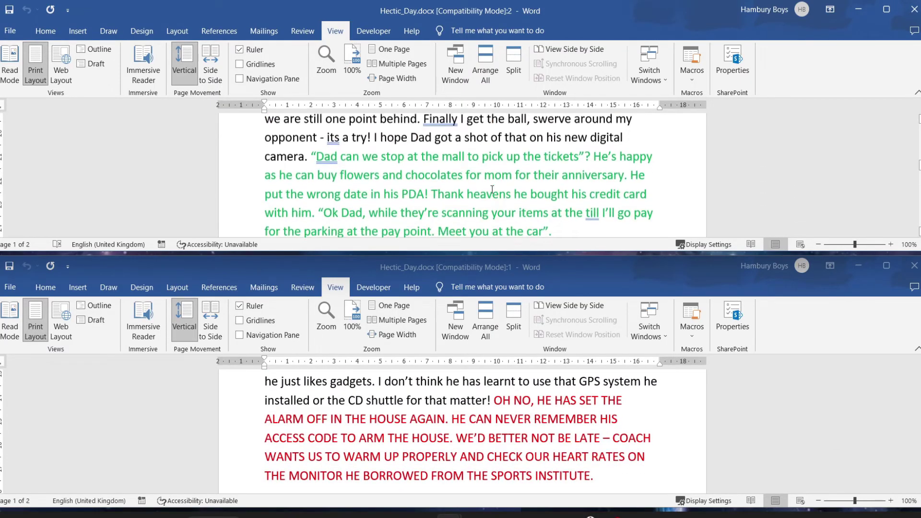
{"action": "scroll", "coordinate": [493, 189], "scroll_direction": "down", "scroll_amount": 2}
{"action": "scroll", "coordinate": [492, 189], "scroll_direction": "down", "scroll_amount": 3}
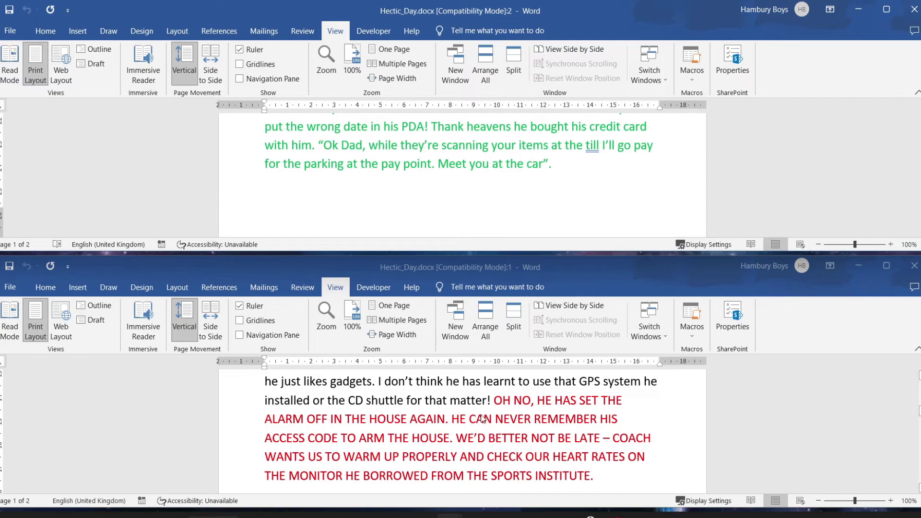
Close one window, maximize the other, and split the document into two panes, then remove the split
{"action": "left_click", "coordinate": [914, 265]}
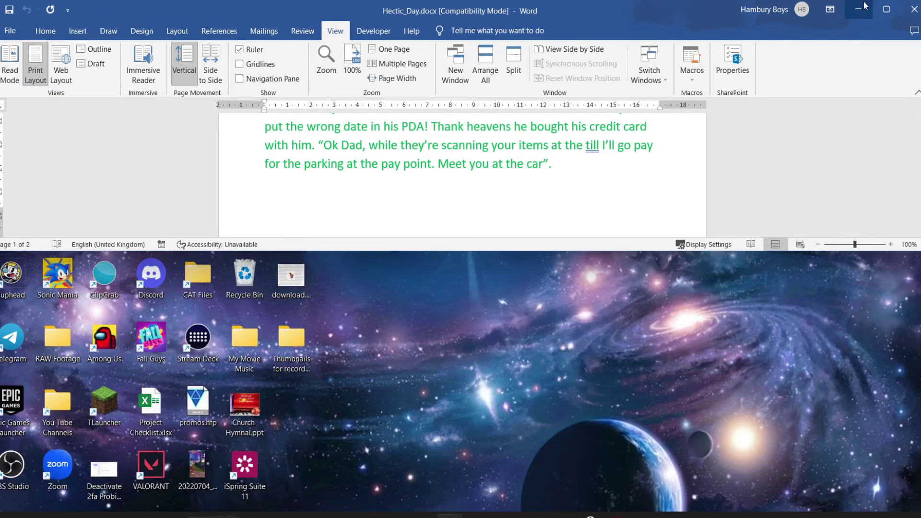
{"action": "left_click", "coordinate": [887, 10]}
{"action": "scroll", "coordinate": [433, 310], "scroll_direction": "up", "scroll_amount": 5}
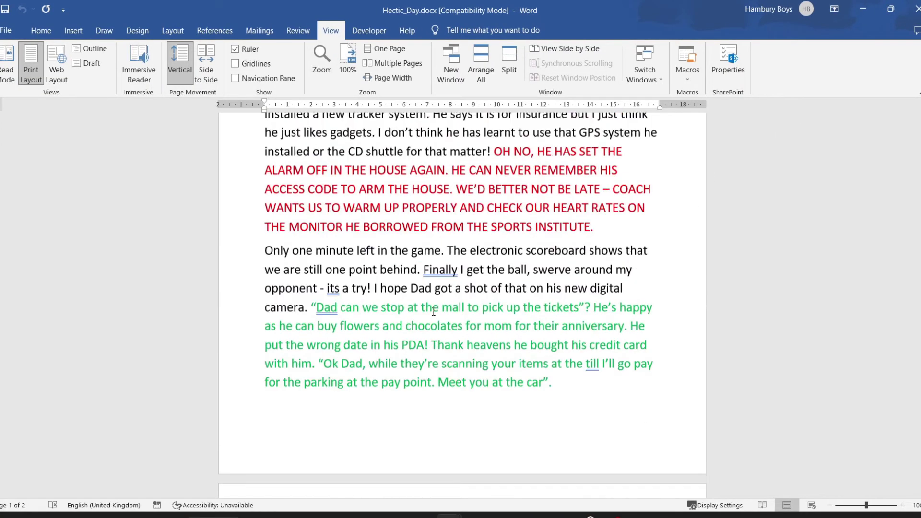
{"action": "scroll", "coordinate": [433, 310], "scroll_direction": "up", "scroll_amount": 5}
{"action": "scroll", "coordinate": [433, 310], "scroll_direction": "up", "scroll_amount": 5}
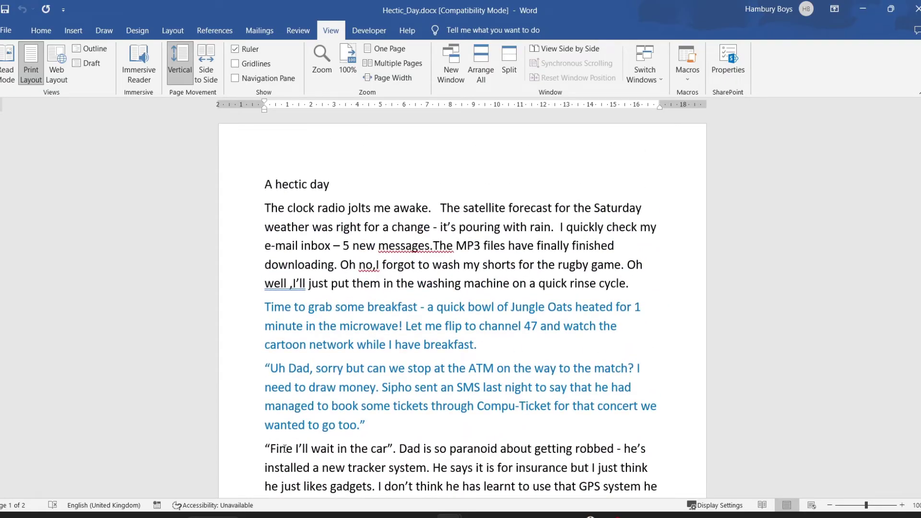
{"action": "left_click", "coordinate": [511, 65]}
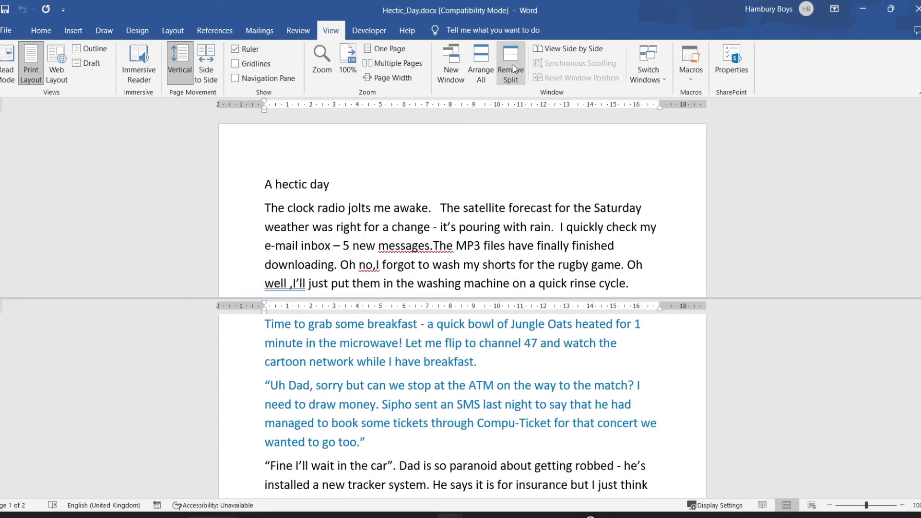
{"action": "scroll", "coordinate": [461, 375], "scroll_direction": "down", "scroll_amount": 5}
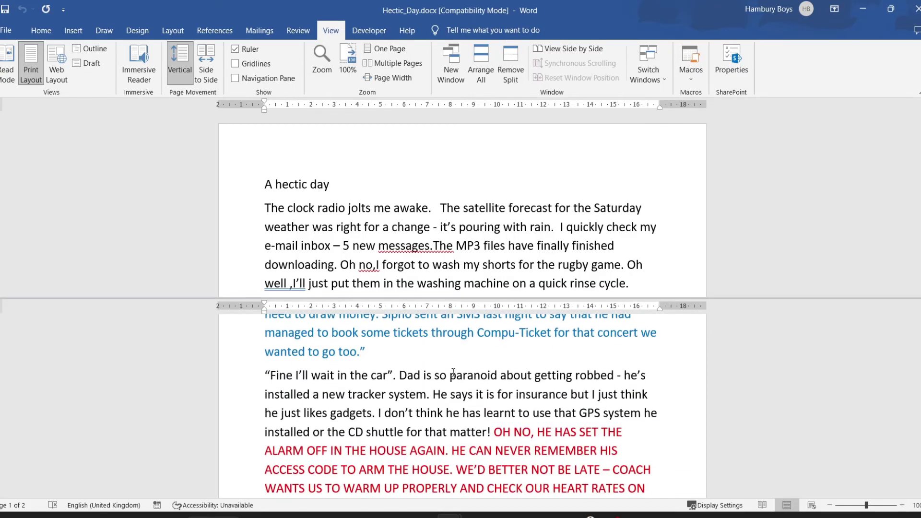
{"action": "scroll", "coordinate": [461, 374], "scroll_direction": "down", "scroll_amount": 2}
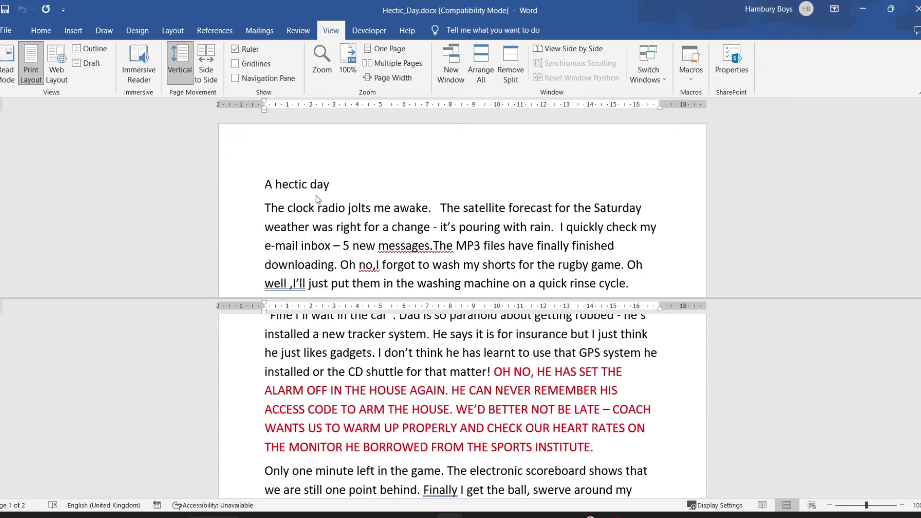
{"action": "scroll", "coordinate": [426, 389], "scroll_direction": "down", "scroll_amount": 3}
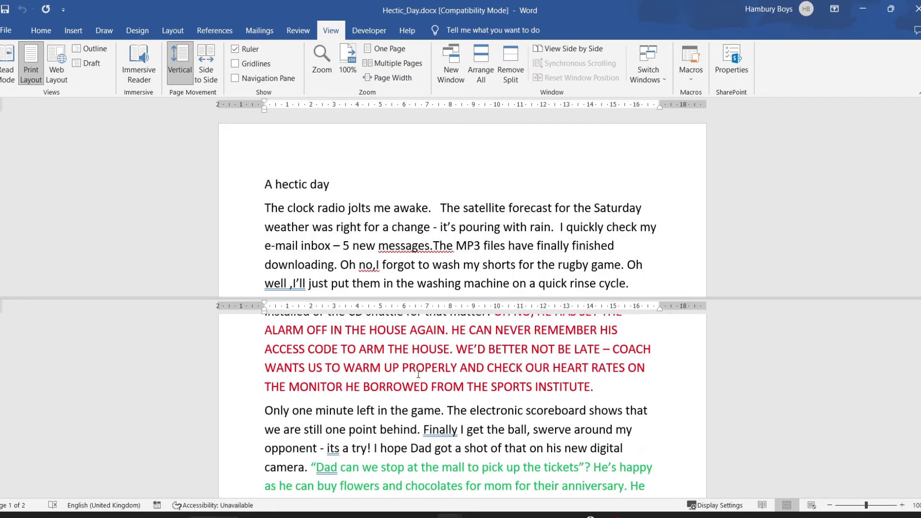
{"action": "scroll", "coordinate": [425, 389], "scroll_direction": "down", "scroll_amount": 2}
{"action": "scroll", "coordinate": [425, 389], "scroll_direction": "down", "scroll_amount": 3}
{"action": "scroll", "coordinate": [426, 389], "scroll_direction": "down", "scroll_amount": 2}
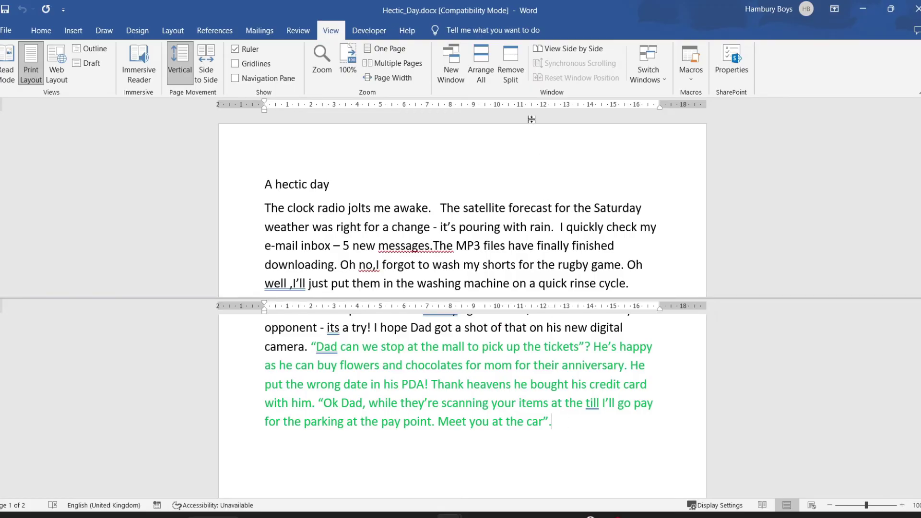
{"action": "left_click", "coordinate": [514, 74]}
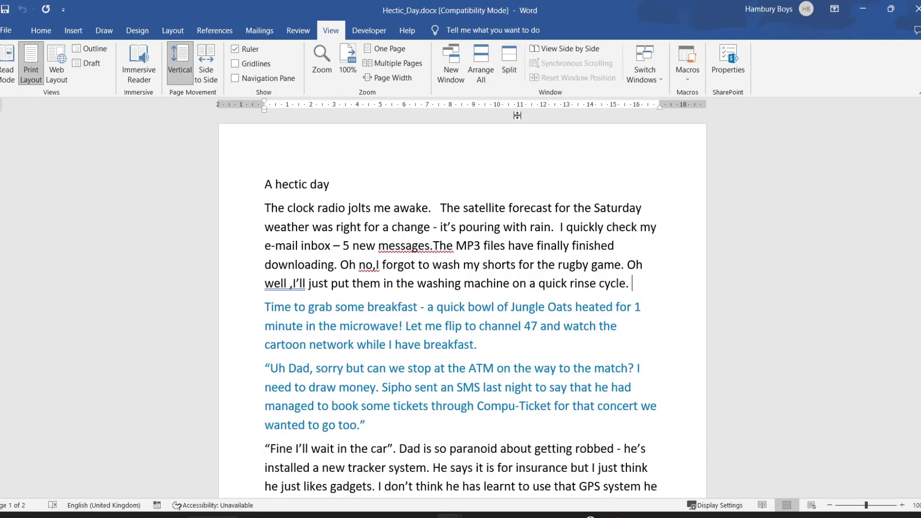